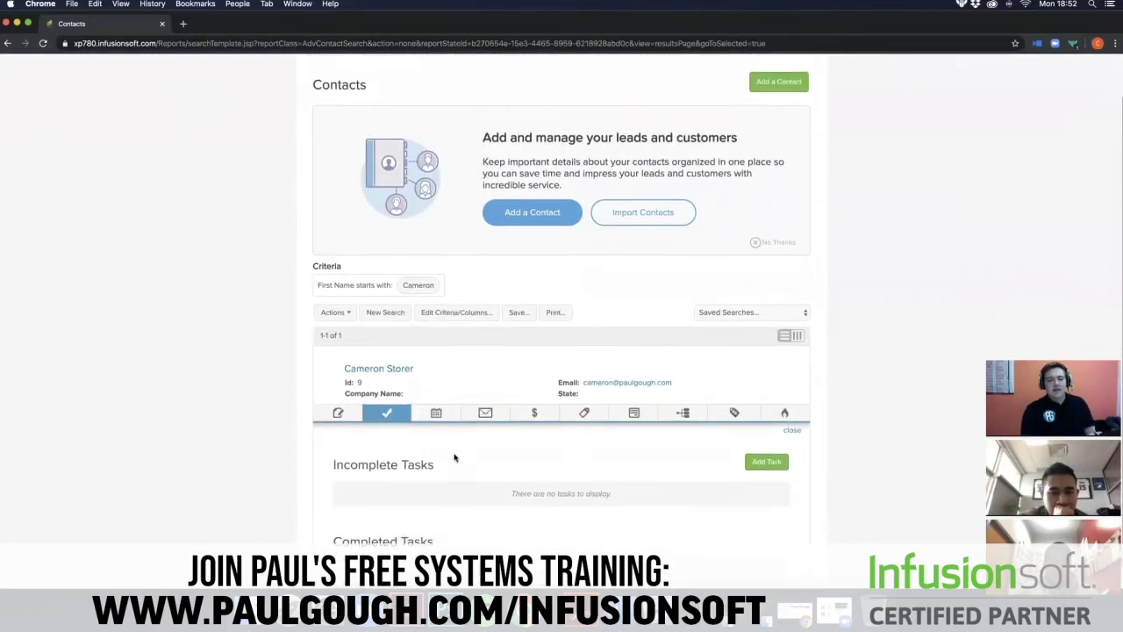
pyautogui.scroll(-2, 452, 454)
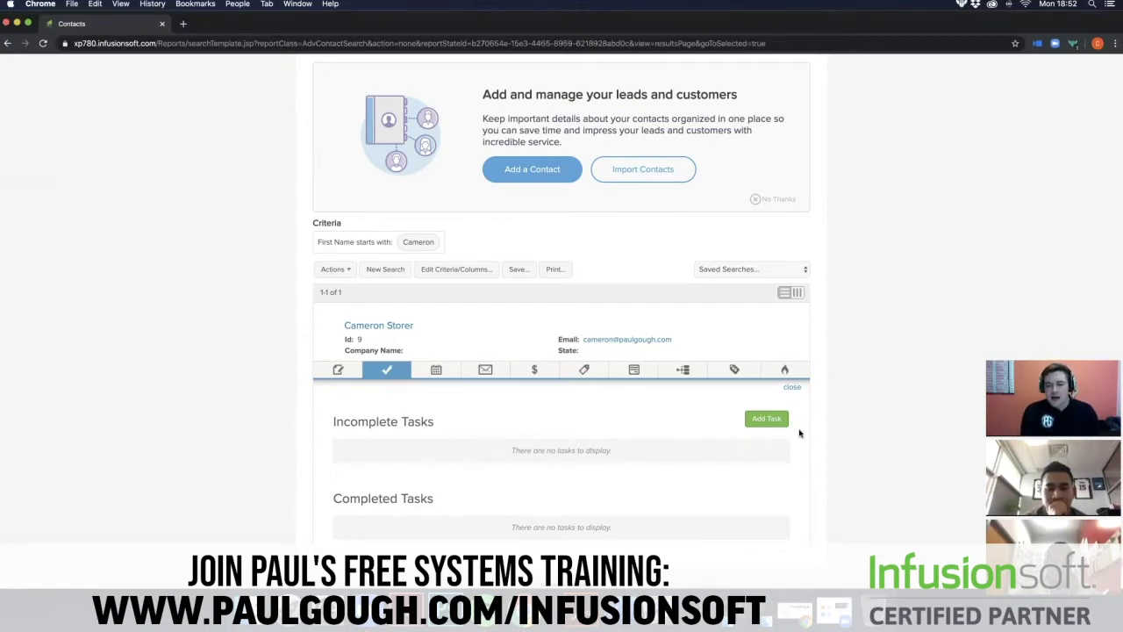
# Start a new task for the contact titled 'Surgery Follow Up Call'.
pyautogui.click(767, 420)
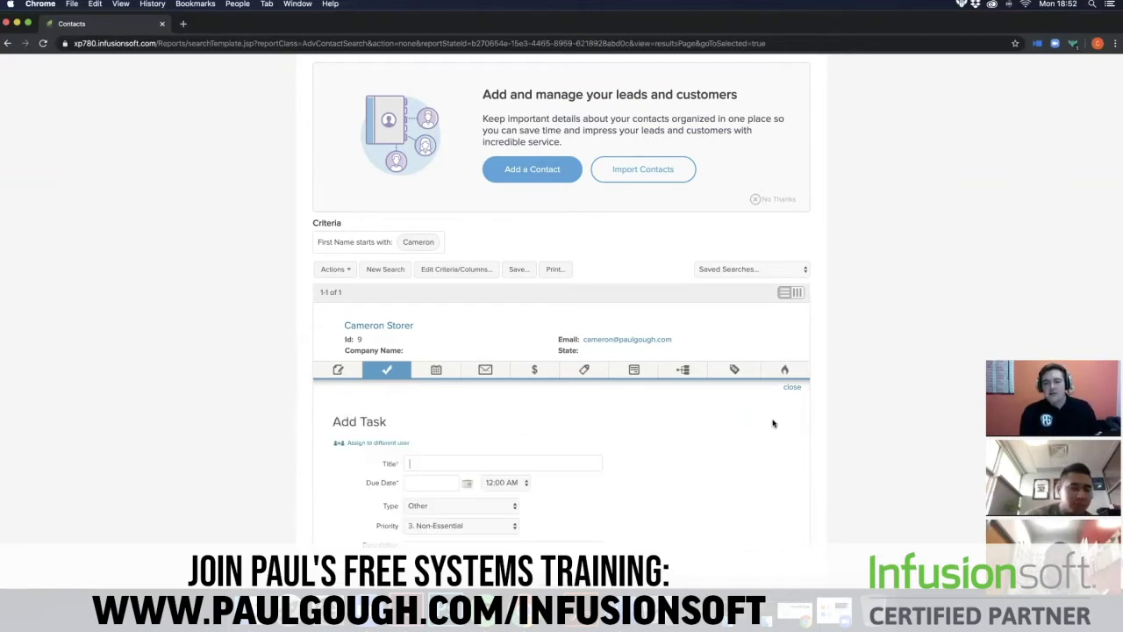
pyautogui.scroll(-2, 650, 442)
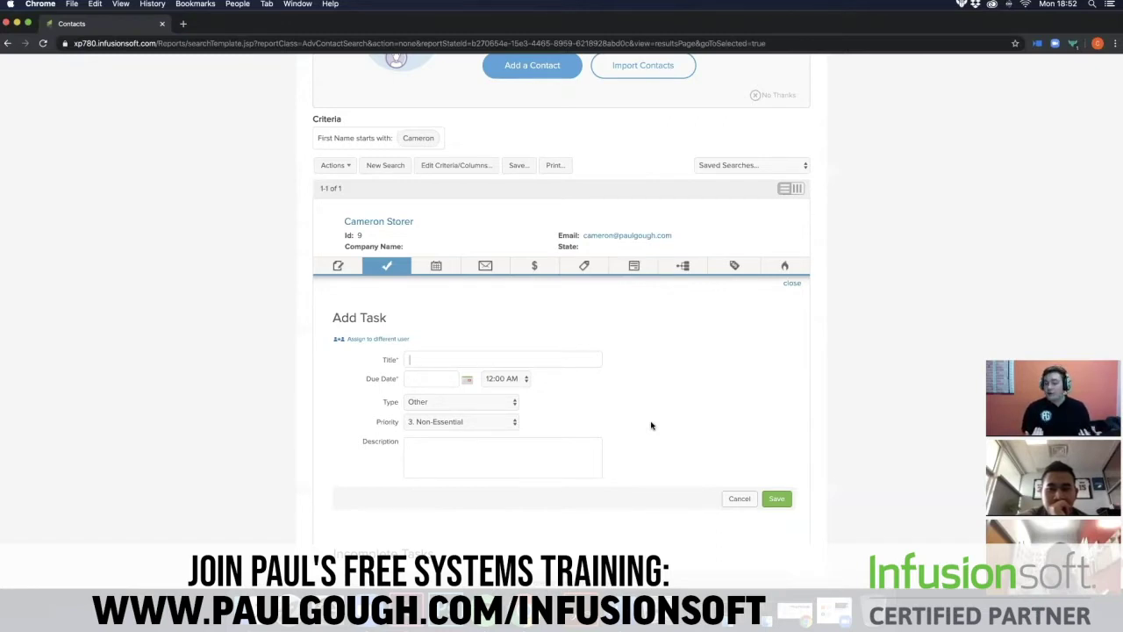
pyautogui.write('Surge')
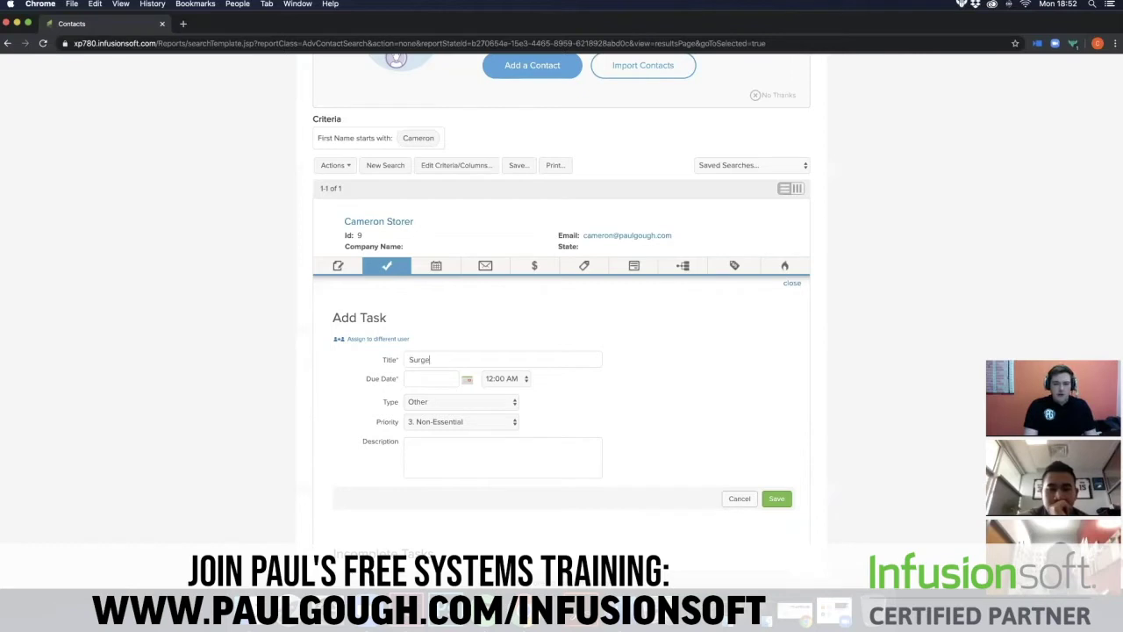
pyautogui.write('ry Follow Up Call')
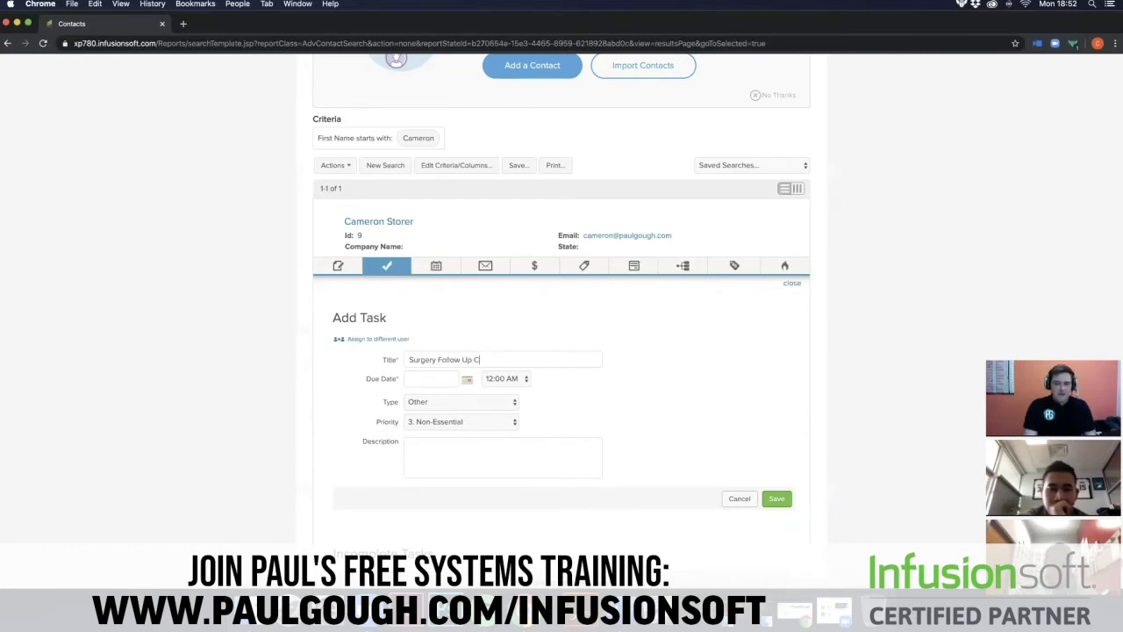
# Set the task's due date to 01-06-2020 at 09:00 AM.
pyautogui.click(469, 383)
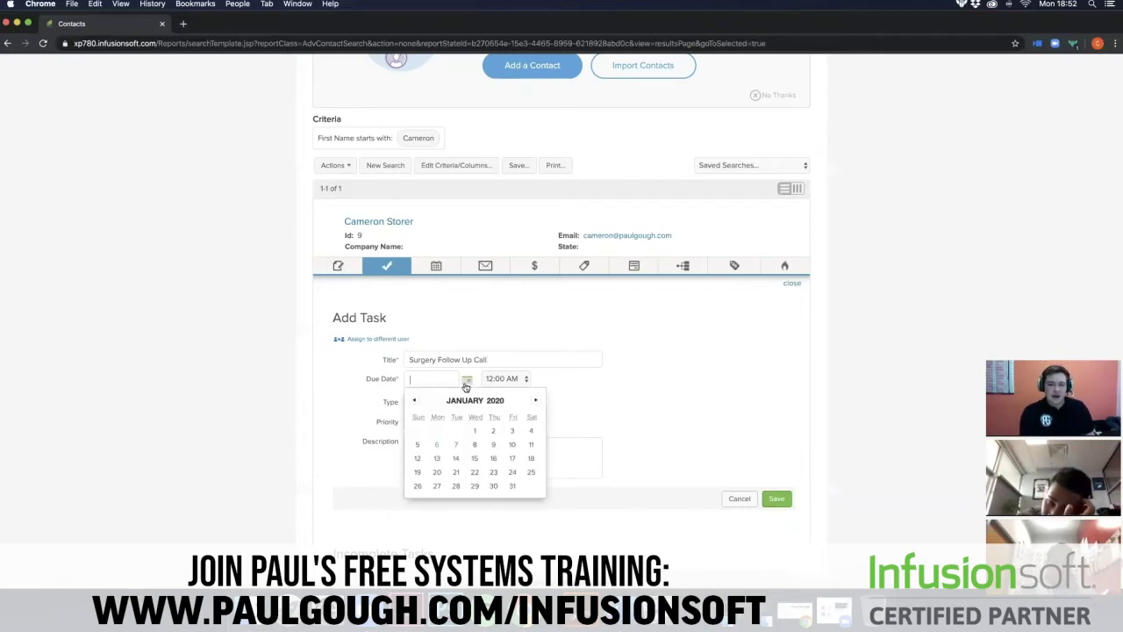
pyautogui.click(436, 444)
pyautogui.click(503, 378)
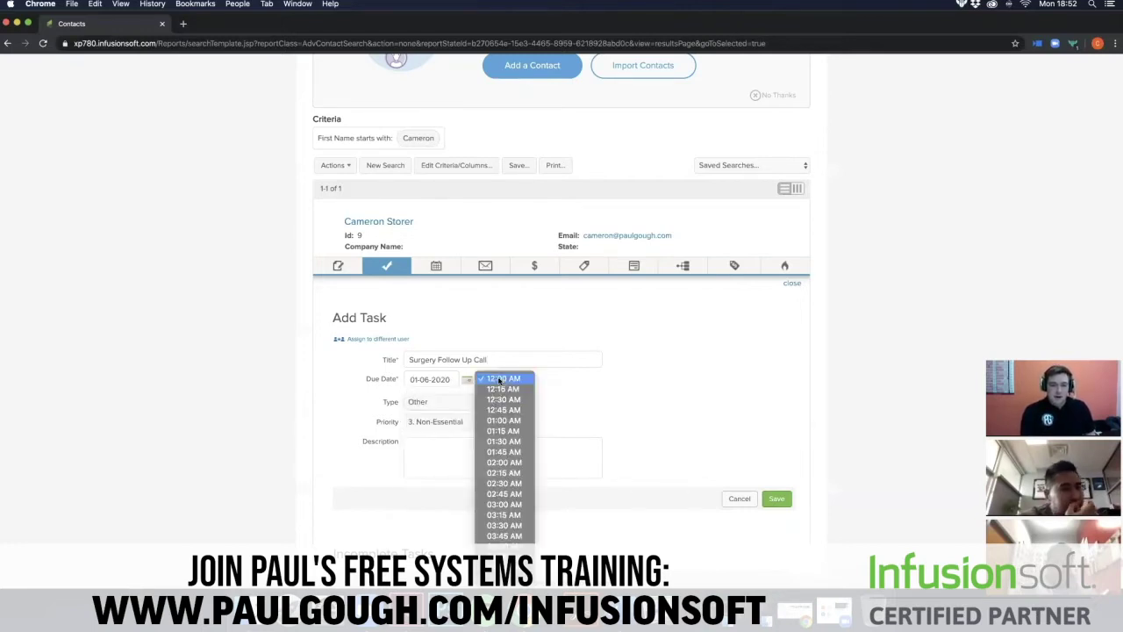
pyautogui.scroll(-10, 505, 435)
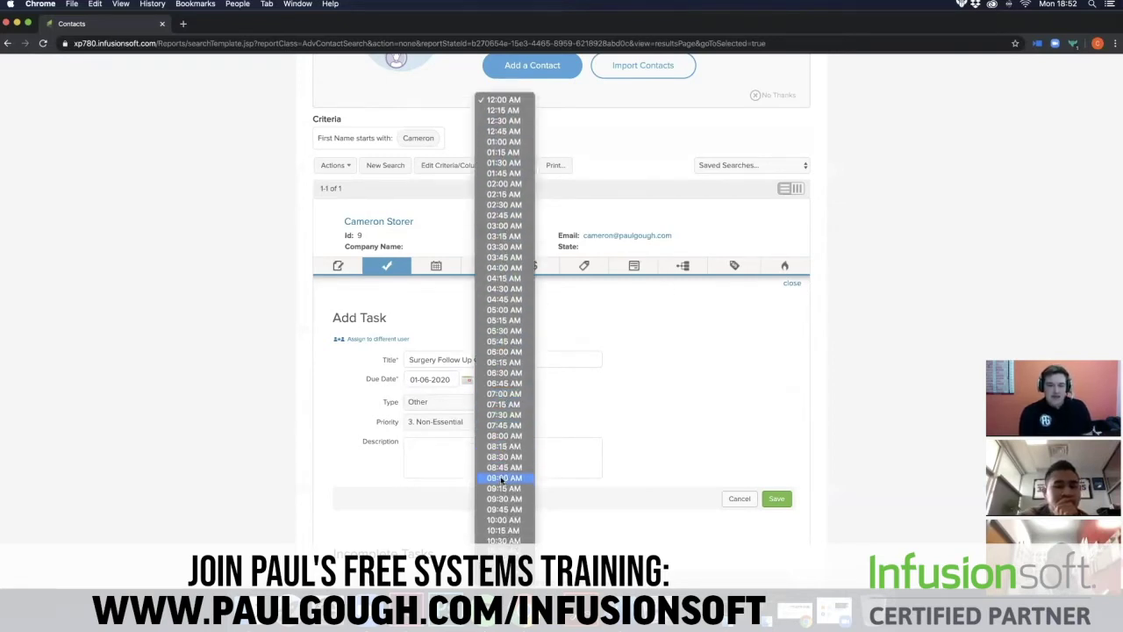
pyautogui.click(502, 478)
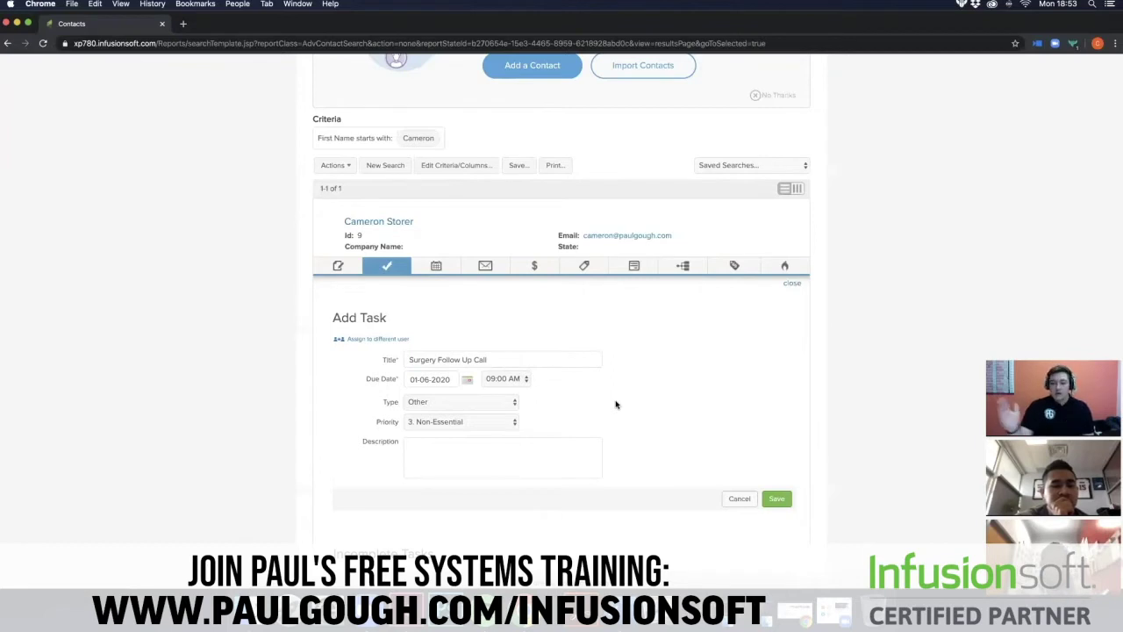
pyautogui.click(483, 404)
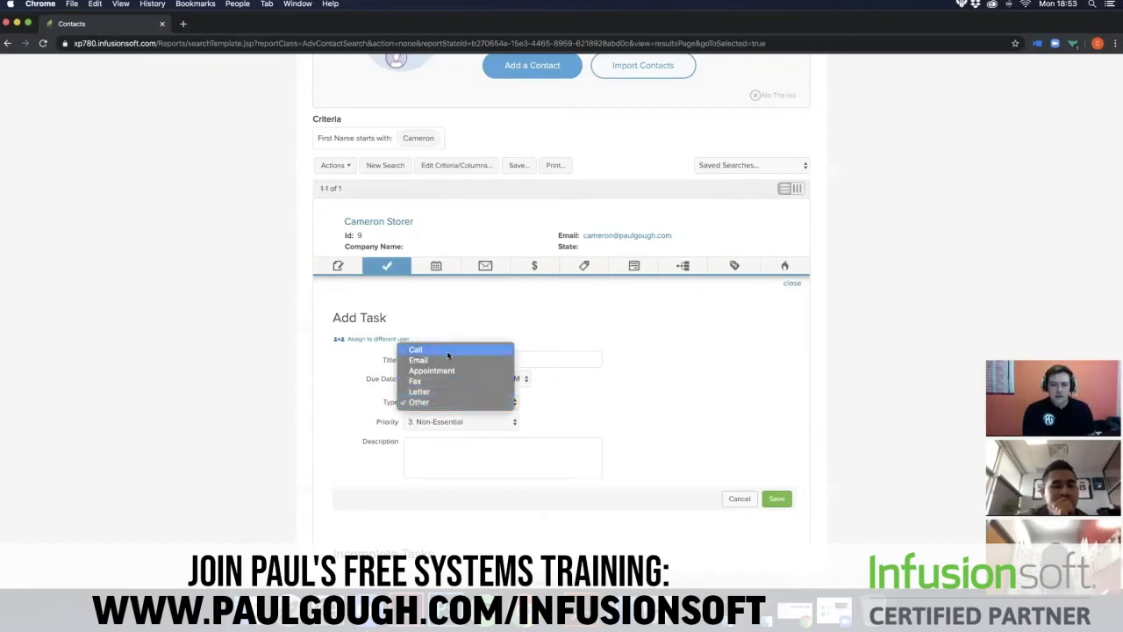
# Save it as a 1. Critical Call task noting follow-up after minor back surgery.
pyautogui.click(447, 348)
pyautogui.click(465, 421)
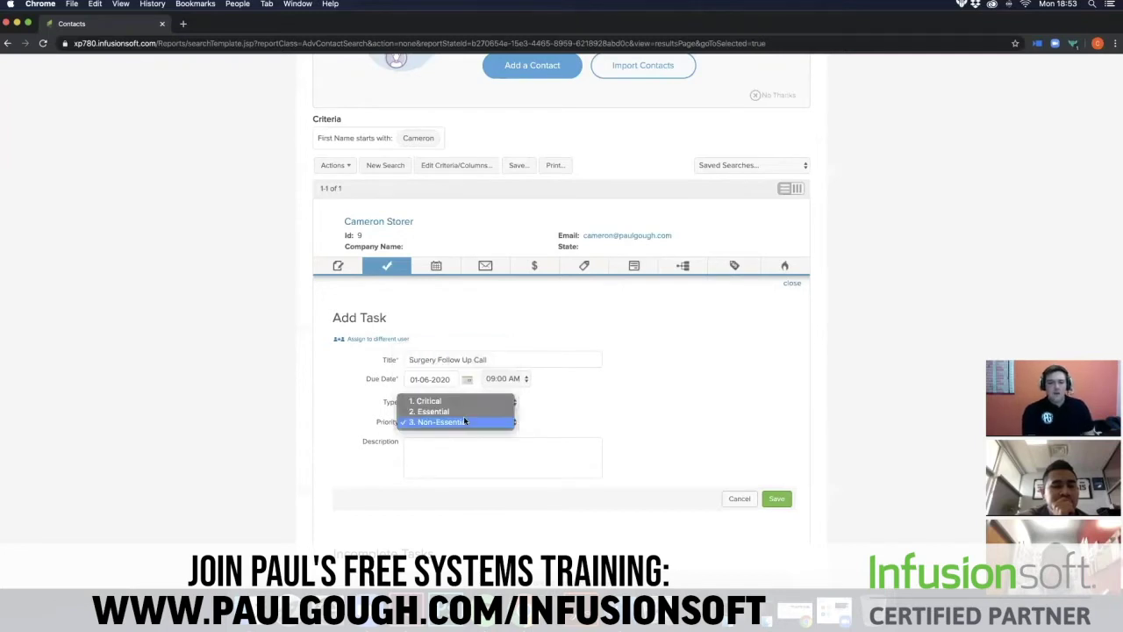
pyautogui.click(430, 401)
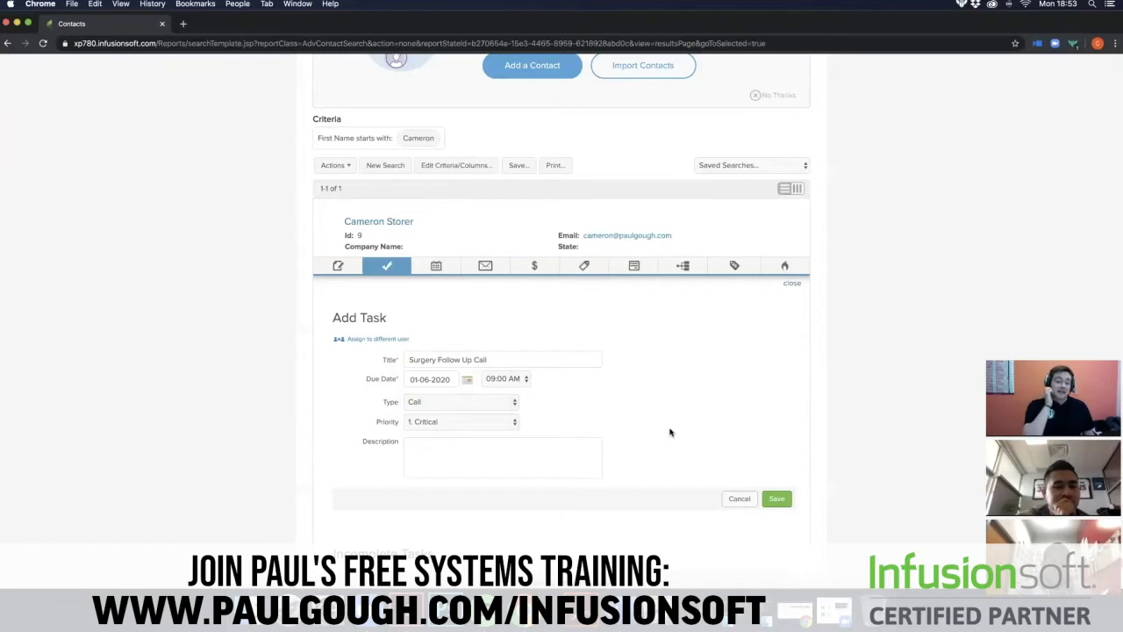
pyautogui.write('C')
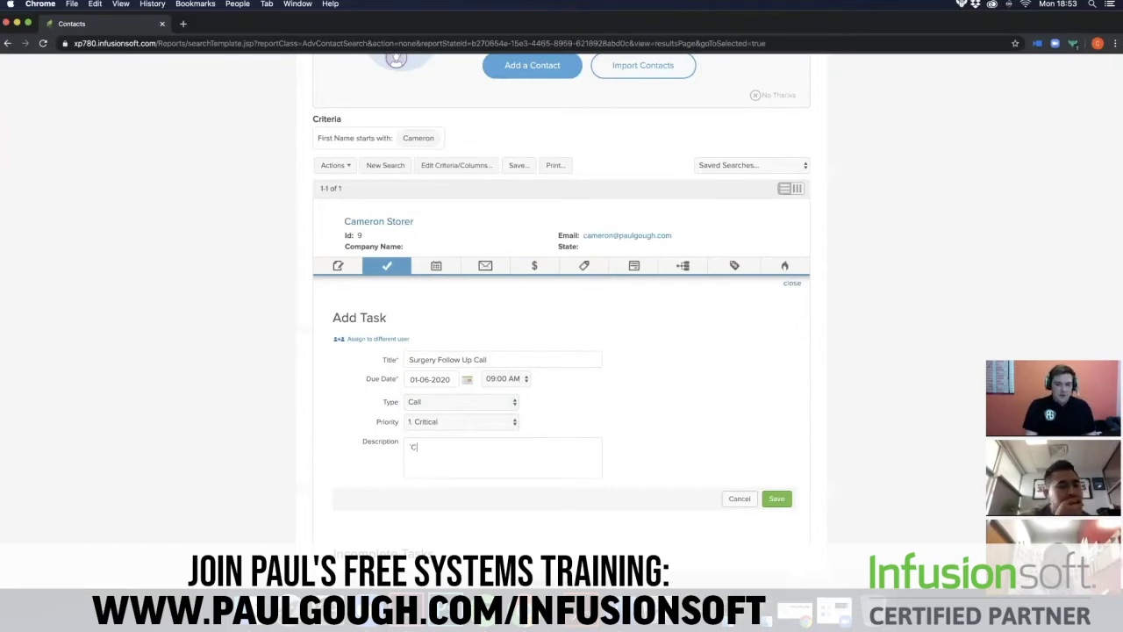
pyautogui.write('ameron went for minor back surgery ')
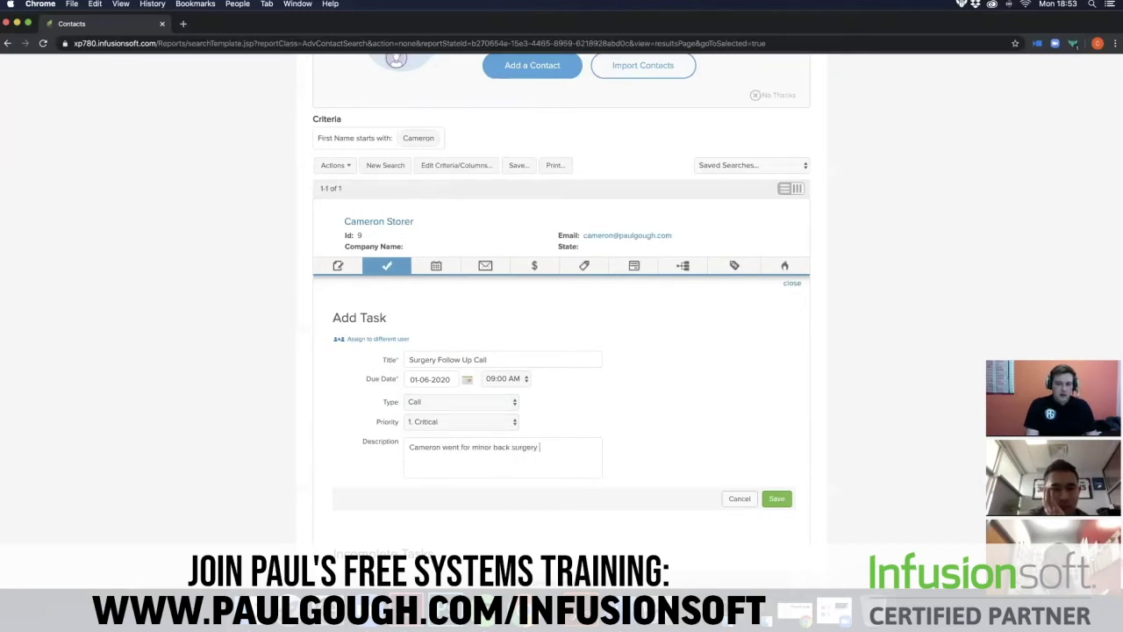
pyautogui.write('yesterday, follow up with him')
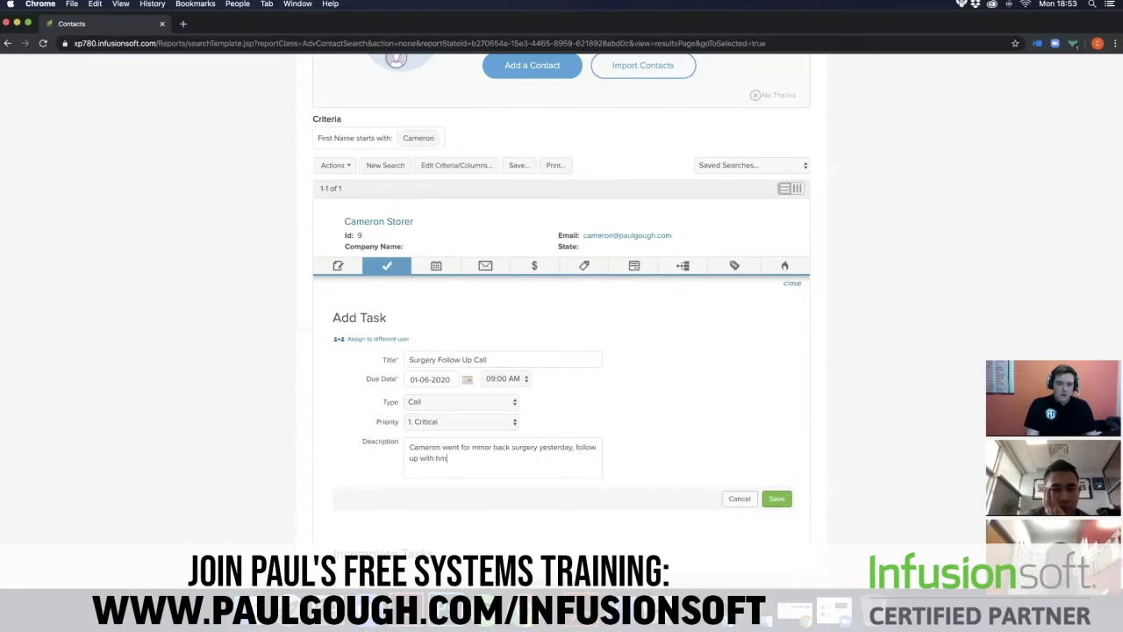
pyautogui.write(' per protocol.')
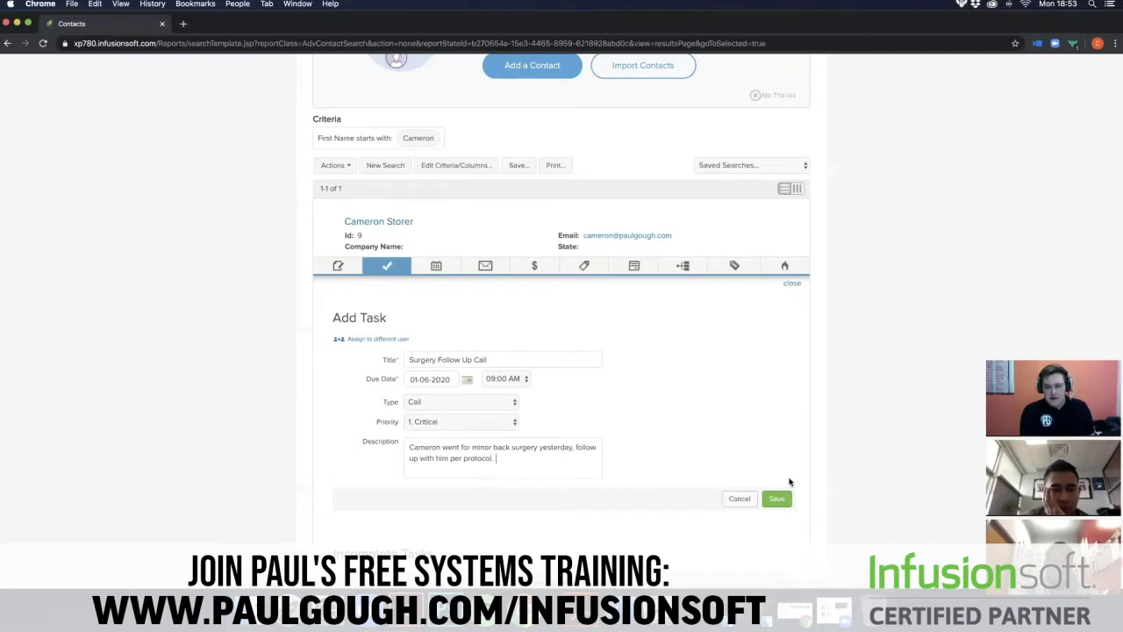
pyautogui.click(776, 500)
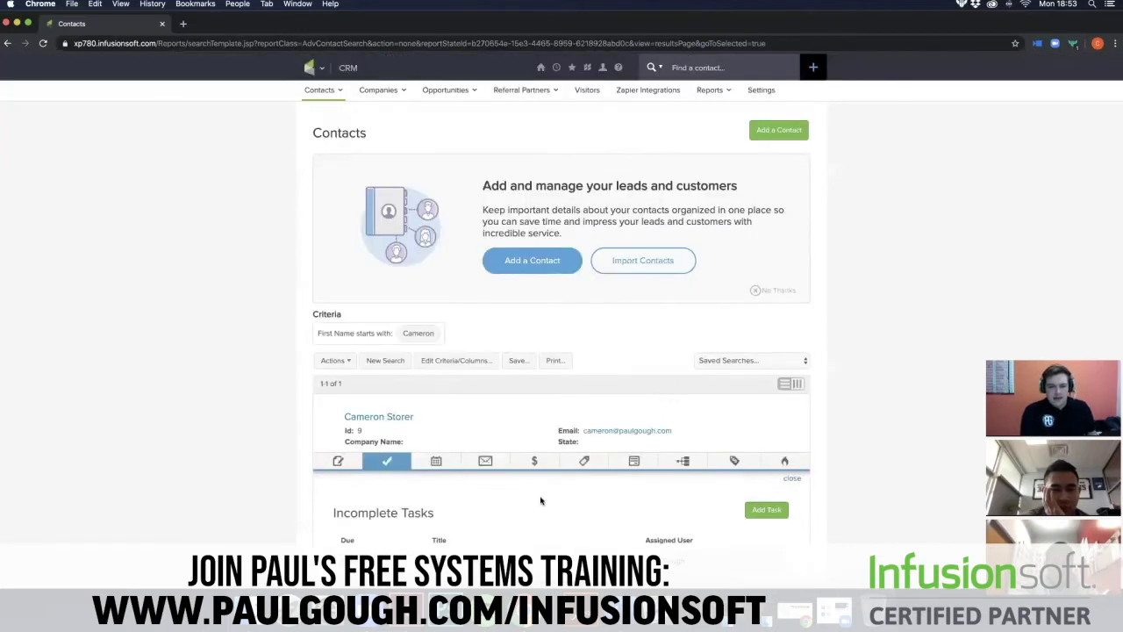
# Switch the contact's row to the Appointments view, showing no appointments.
pyautogui.scroll(-2, 530, 443)
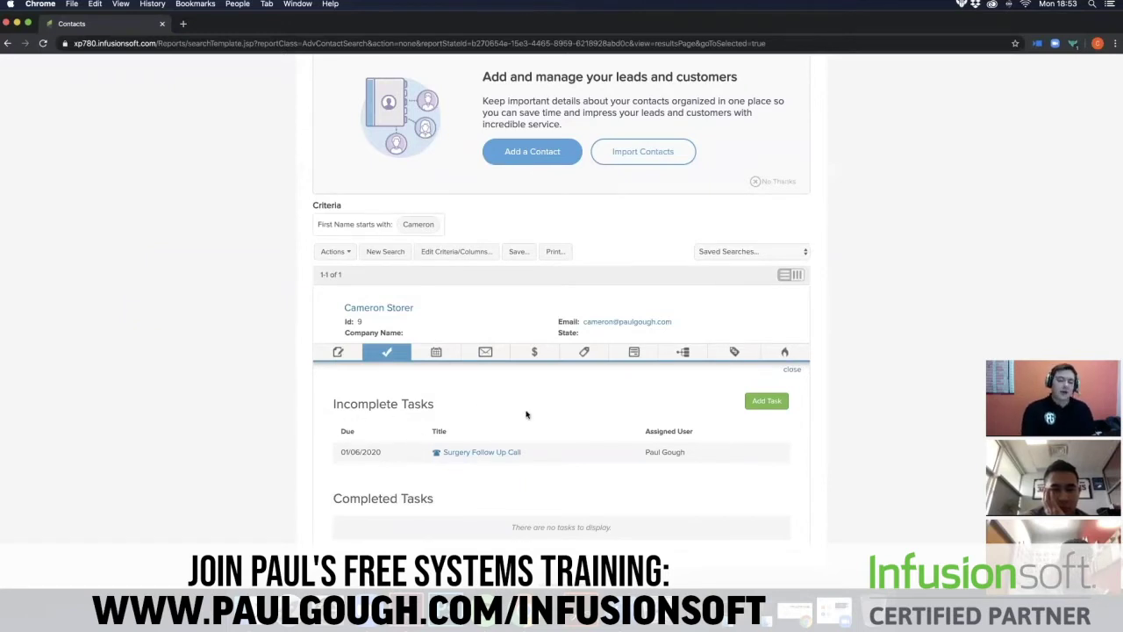
pyautogui.click(448, 353)
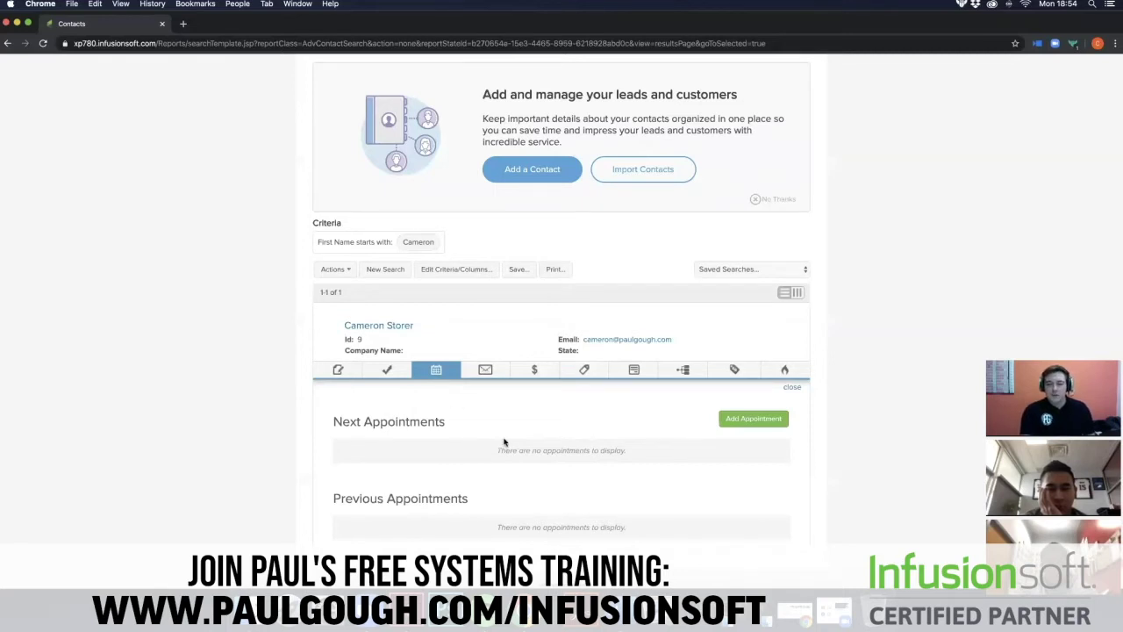
# Create a 'Back Pain Follow UP Call' appointment on January 10, 2020, 09:00–09:15 AM.
pyautogui.click(735, 421)
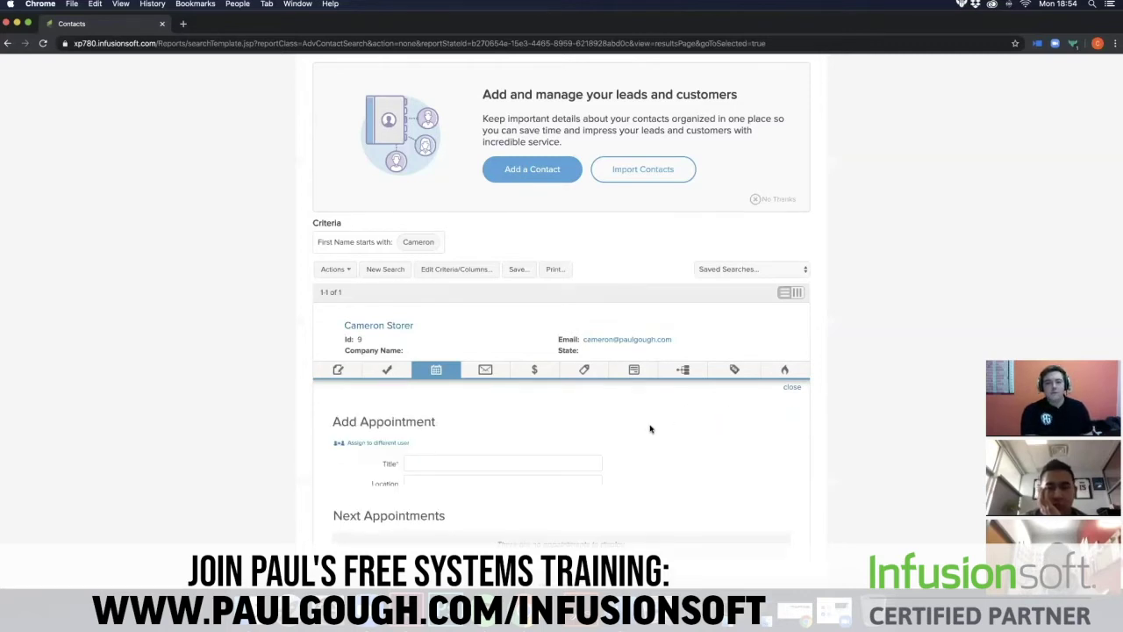
pyautogui.scroll(-3, 596, 457)
pyautogui.write('Back Pain Follow UP ')
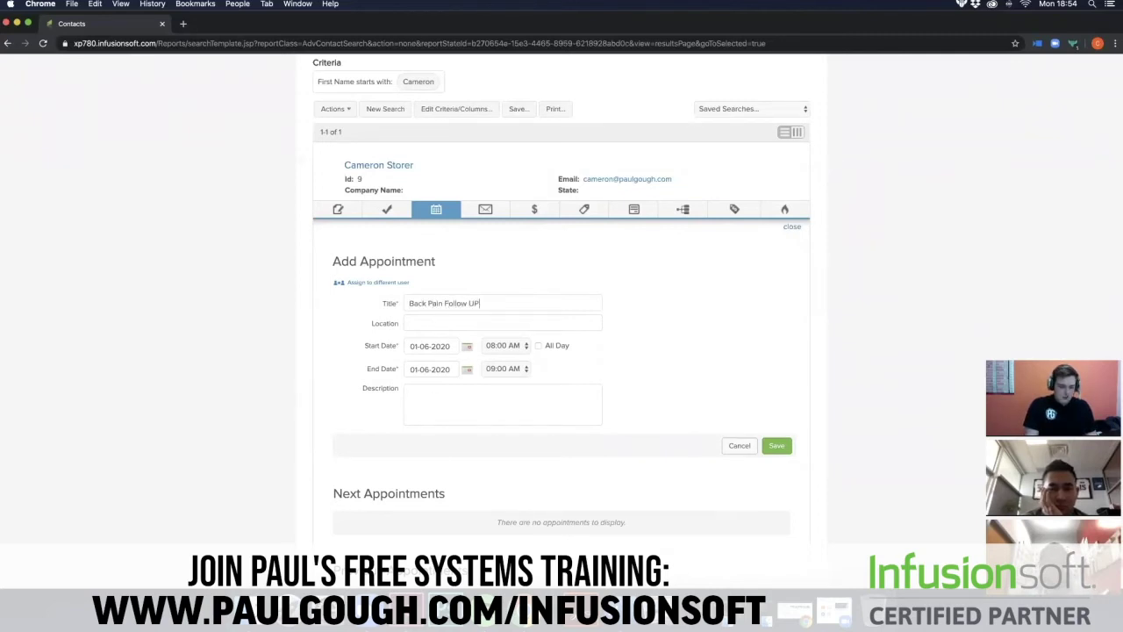
pyautogui.write('Call')
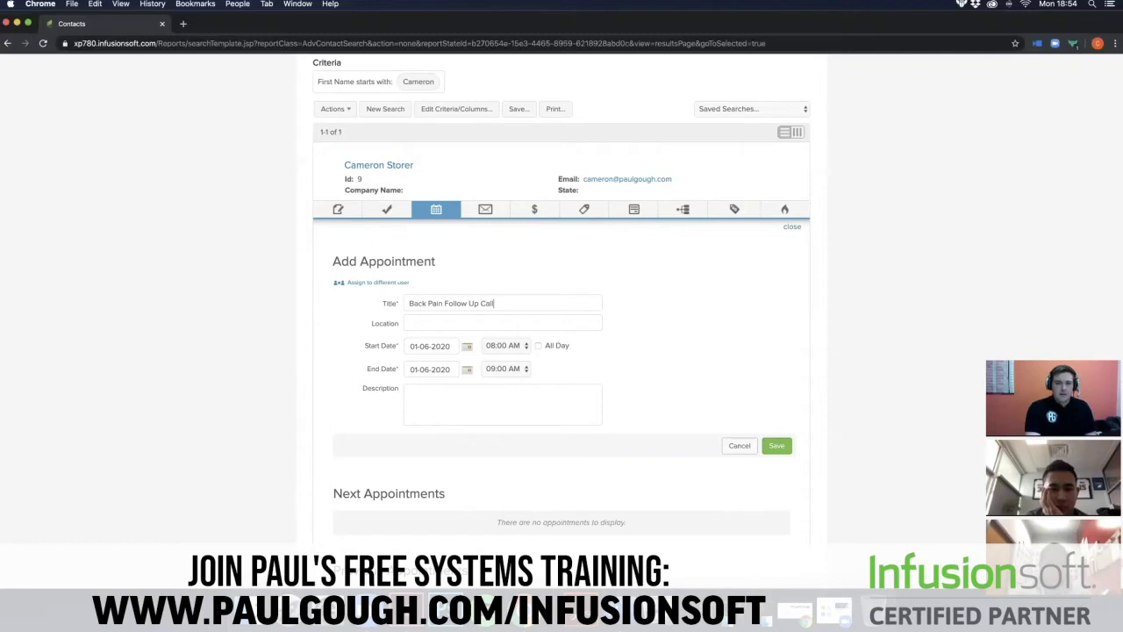
pyautogui.click(468, 347)
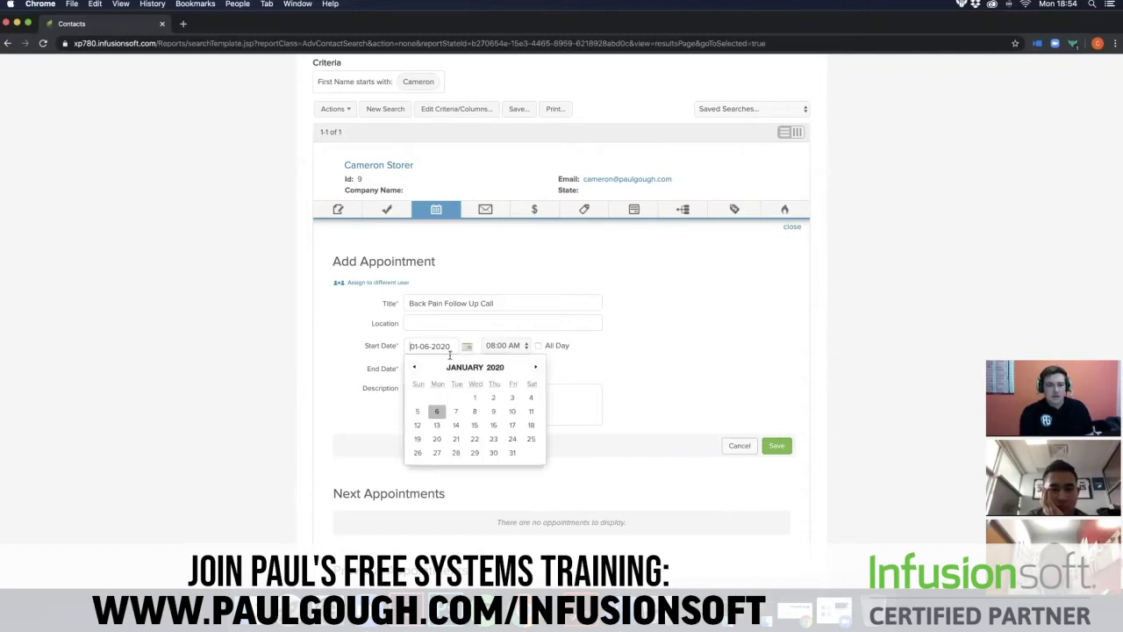
pyautogui.click(513, 411)
pyautogui.click(507, 347)
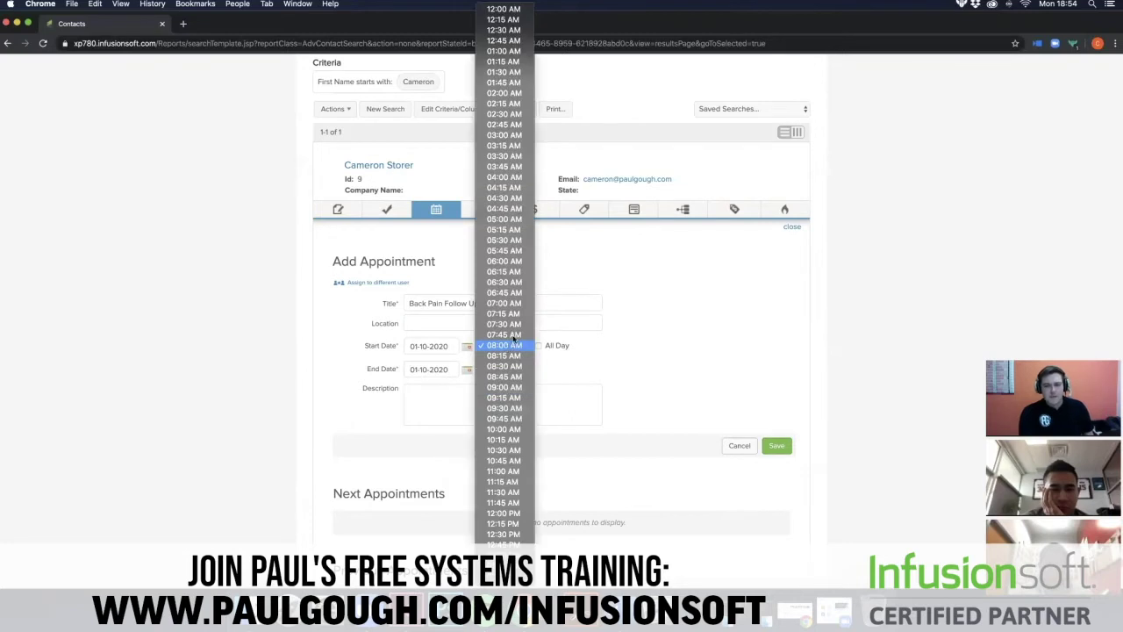
pyautogui.click(507, 387)
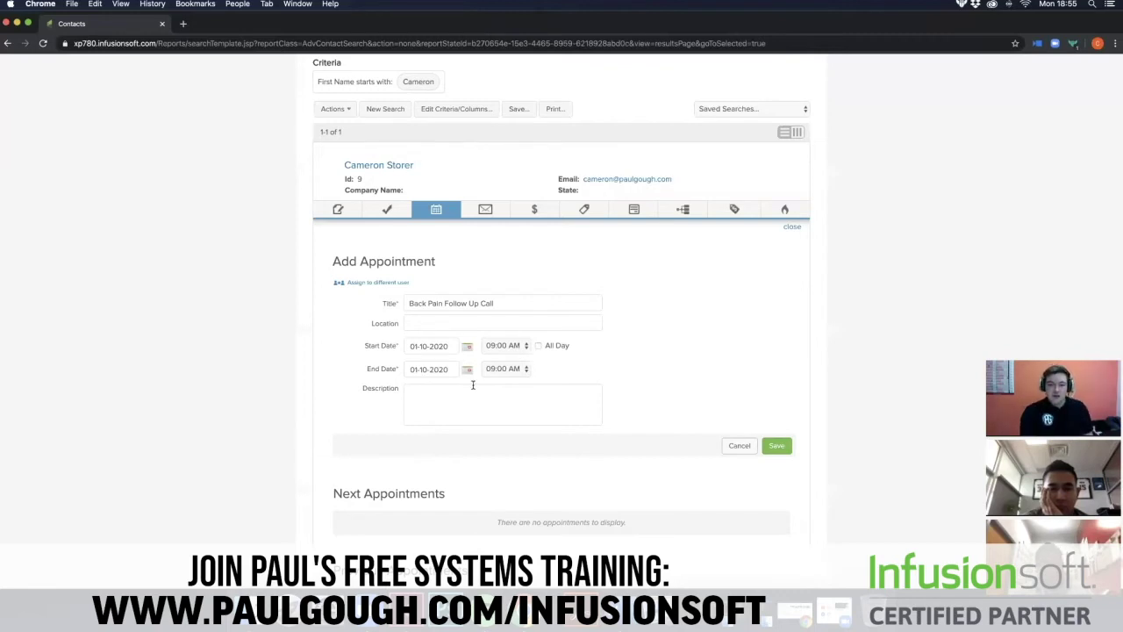
pyautogui.click(509, 370)
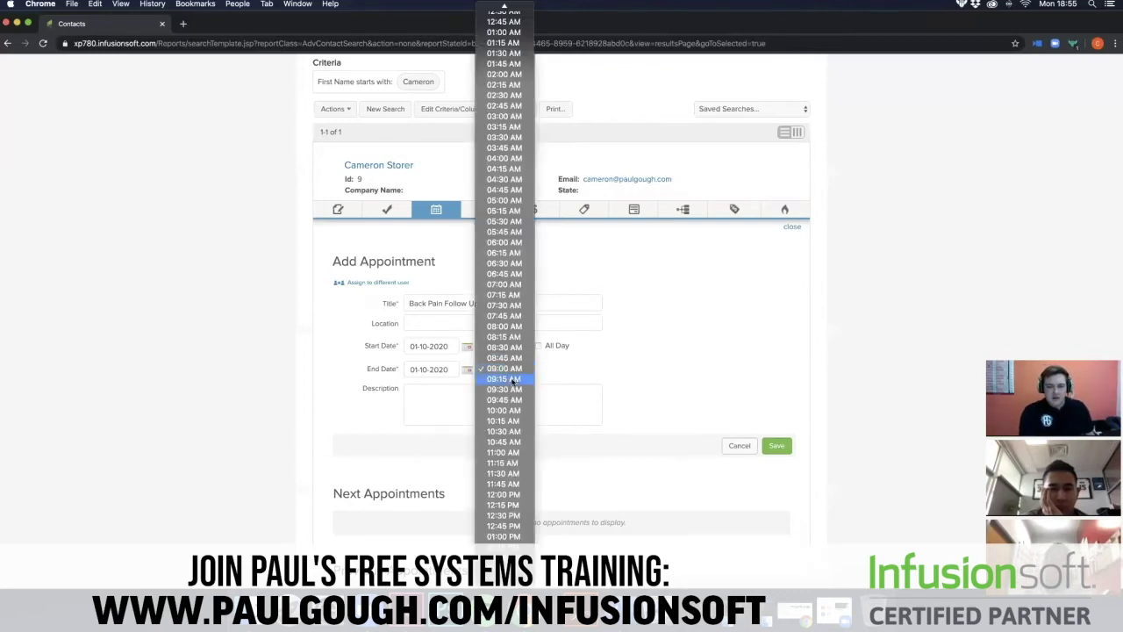
pyautogui.click(513, 378)
# Describe the contact's price concerns and partner discussion, then save the appointment.
pyautogui.click(527, 394)
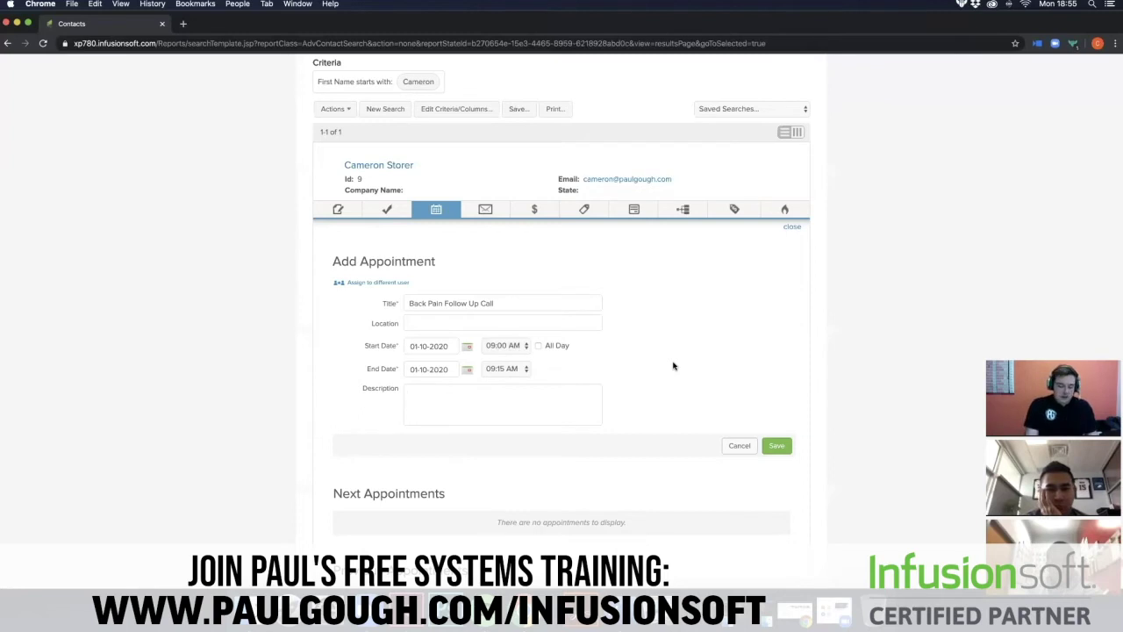
pyautogui.write('Cameron need')
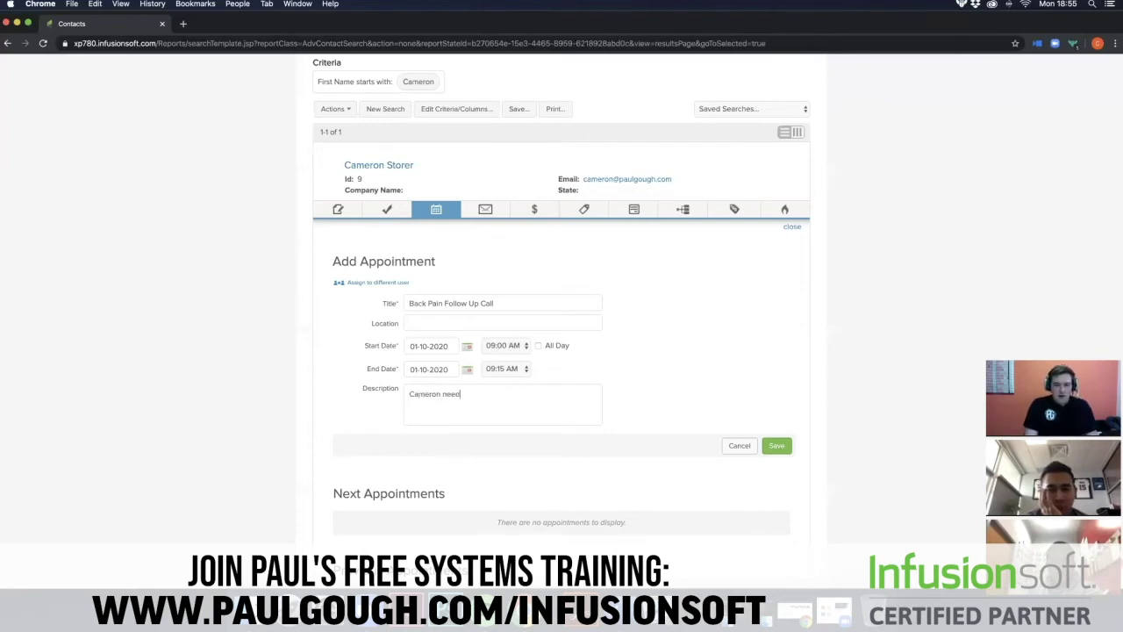
pyautogui.write('ed longer to consid')
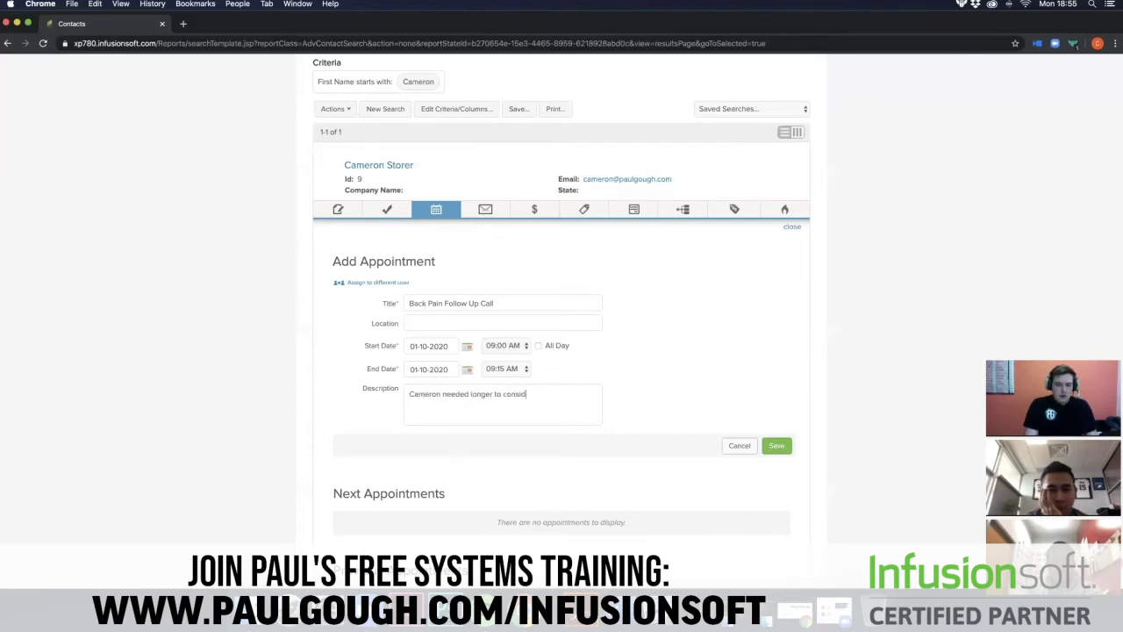
pyautogui.write('er our price.')
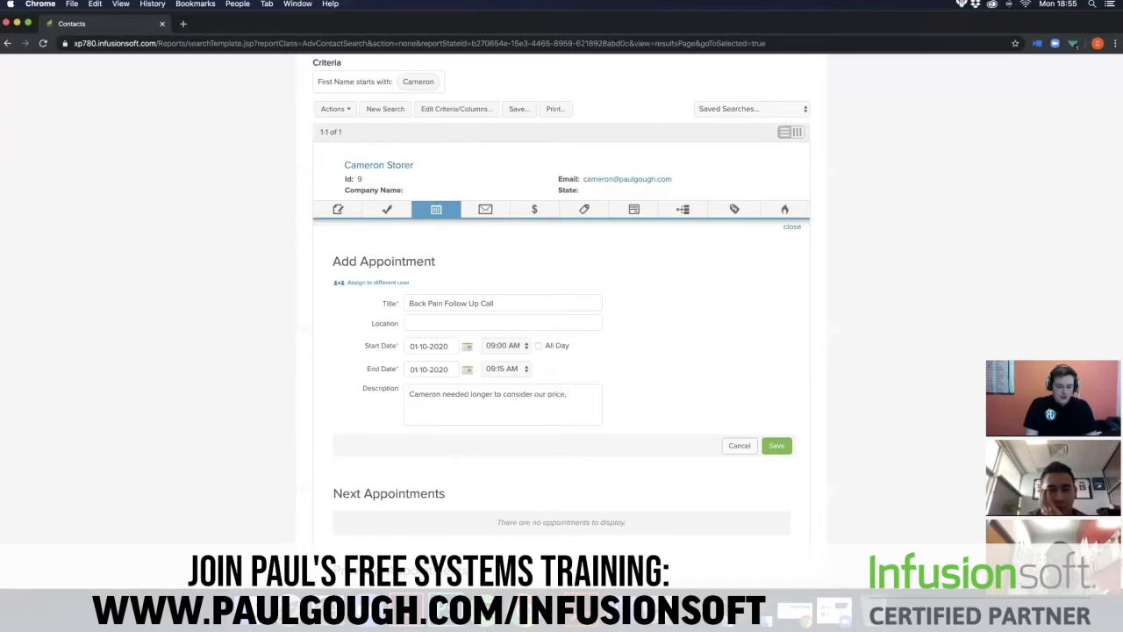
pyautogui.write(' and discuss whether PT')
pyautogui.write('is ')
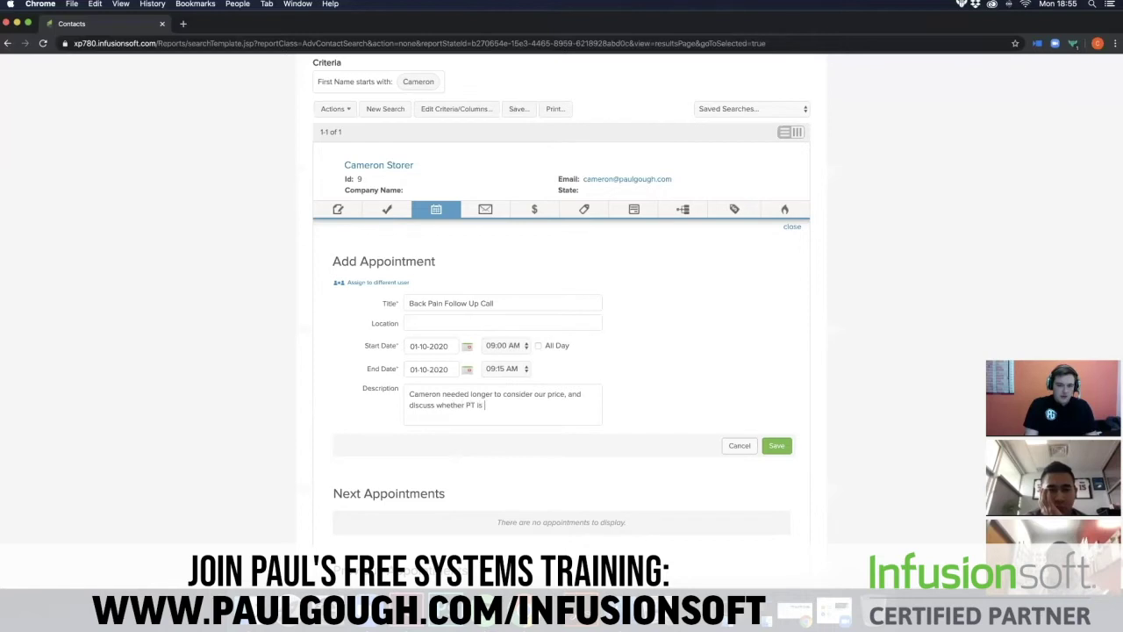
pyautogui.write('right for him with his partner.')
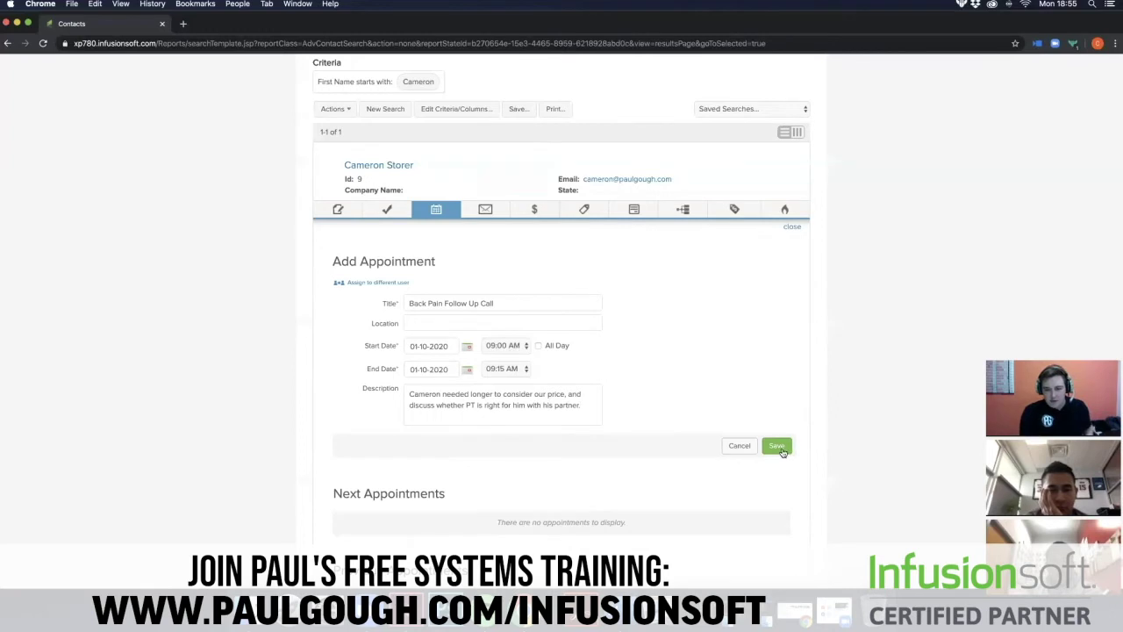
pyautogui.click(779, 448)
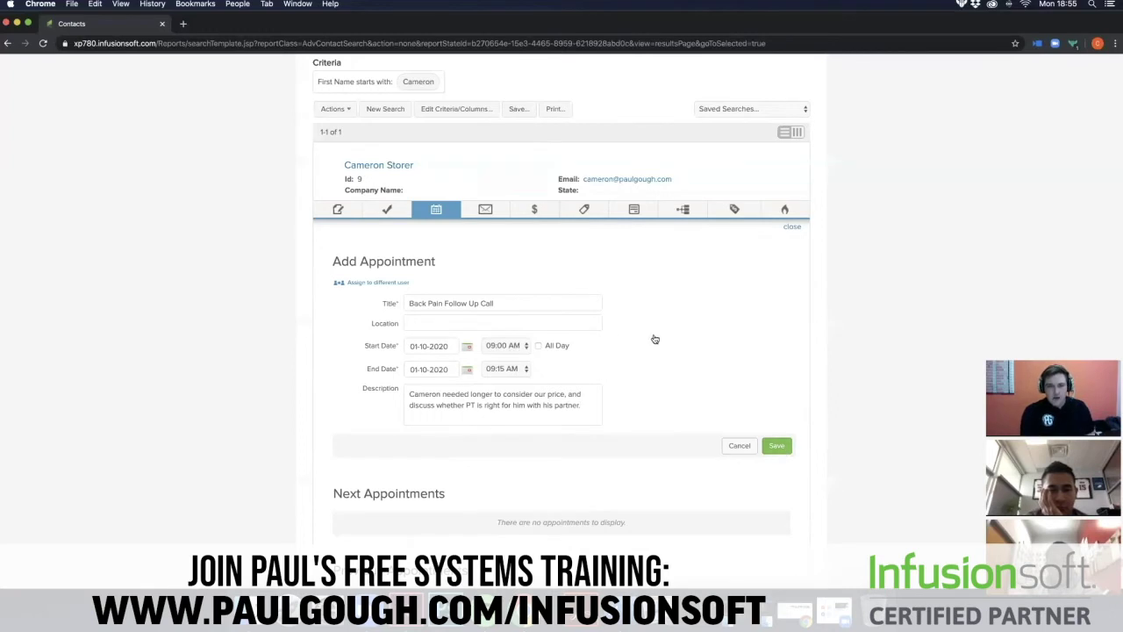
pyautogui.scroll(-3, 492, 438)
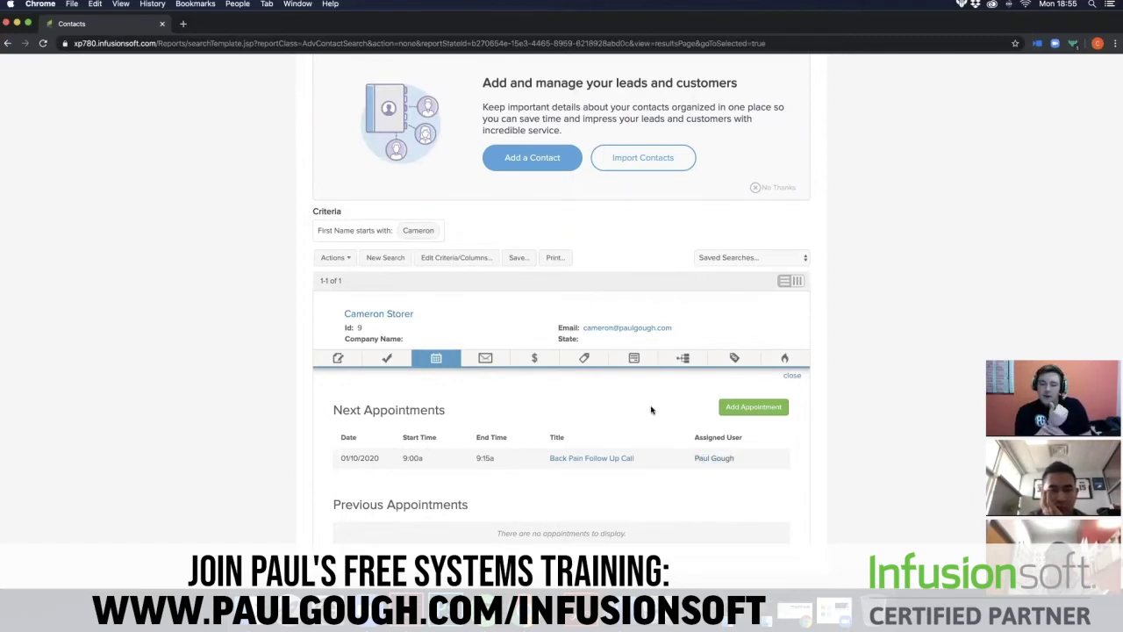
# View the contact's tasks, showing Surgery Follow Up Call due 01/06/2020 as incomplete.
pyautogui.click(402, 359)
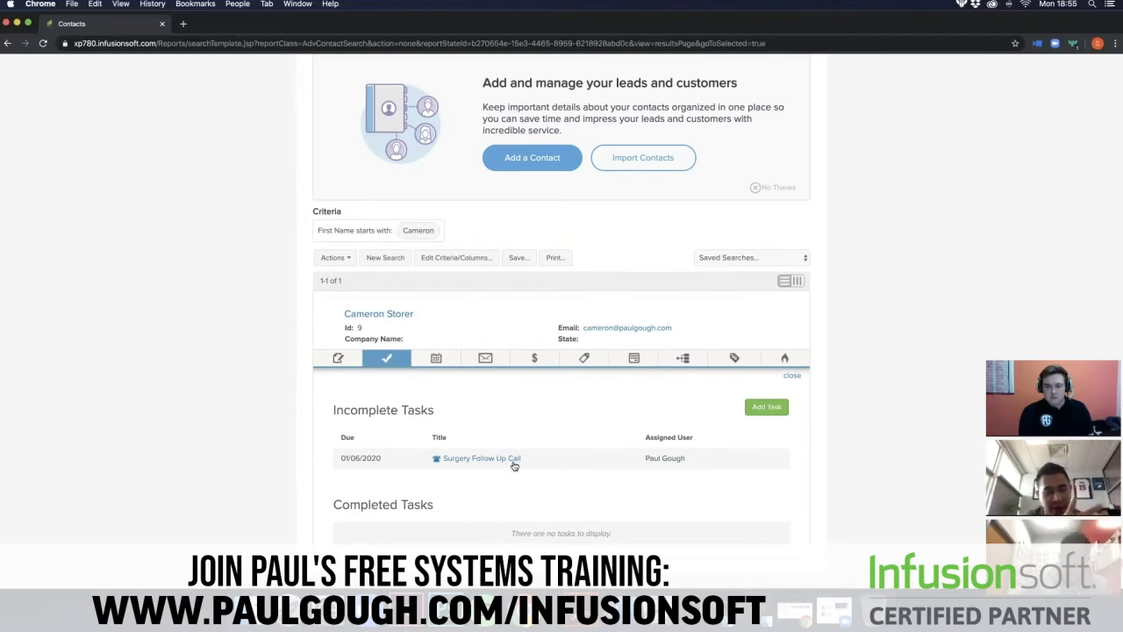
pyautogui.scroll(-1, 513, 443)
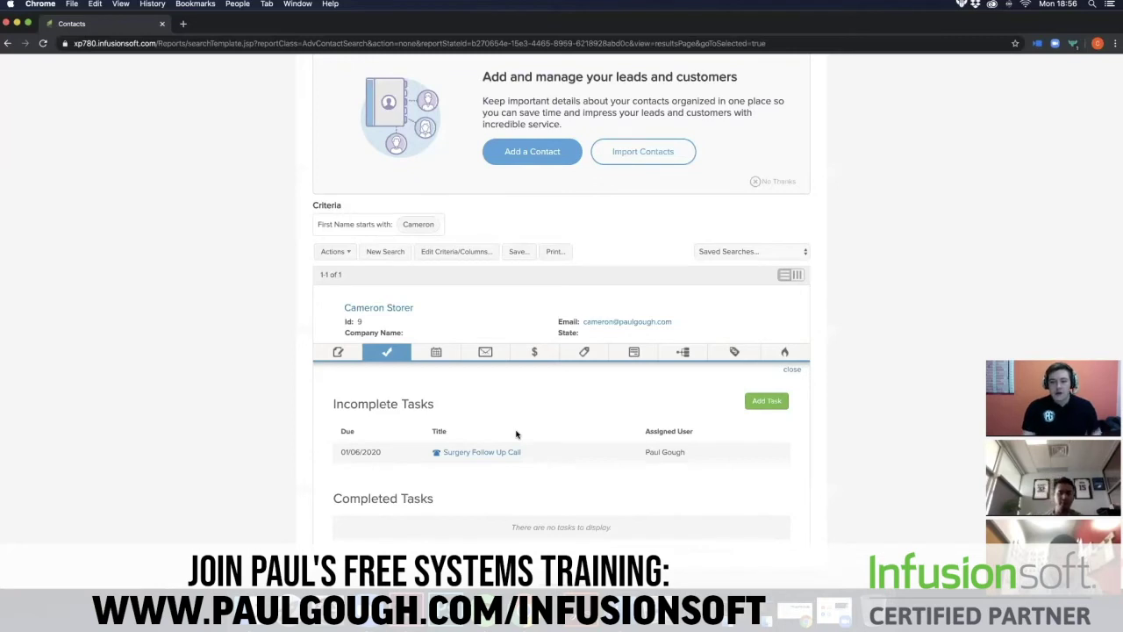
pyautogui.scroll(3, 516, 434)
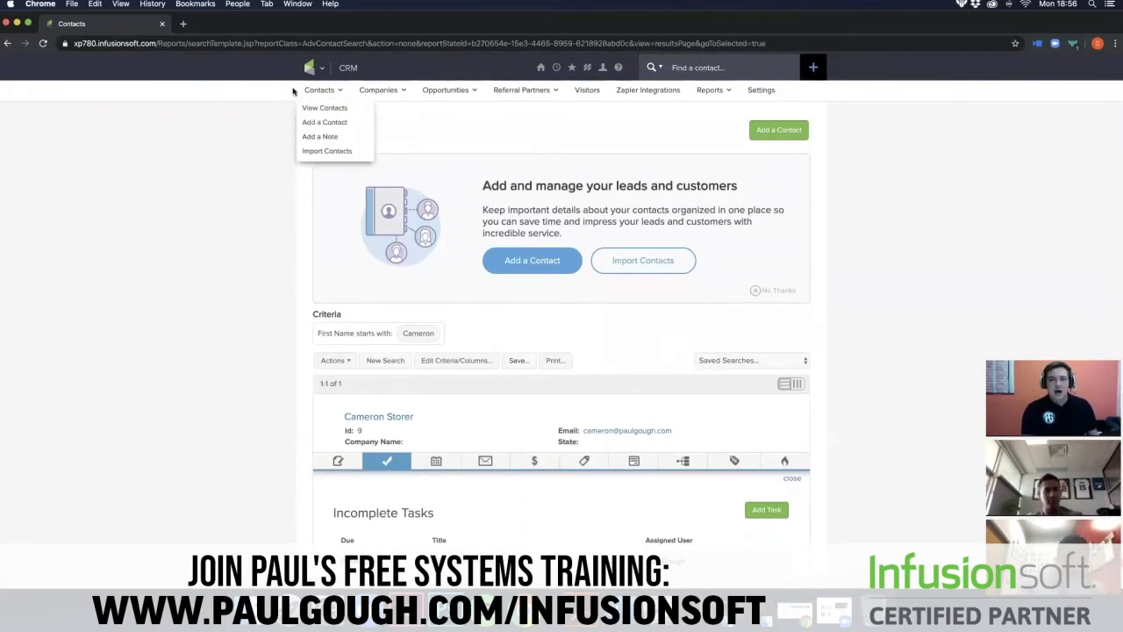
# Go to the My Day page from the Tools menu under the home icon.
pyautogui.moveTo(312, 70)
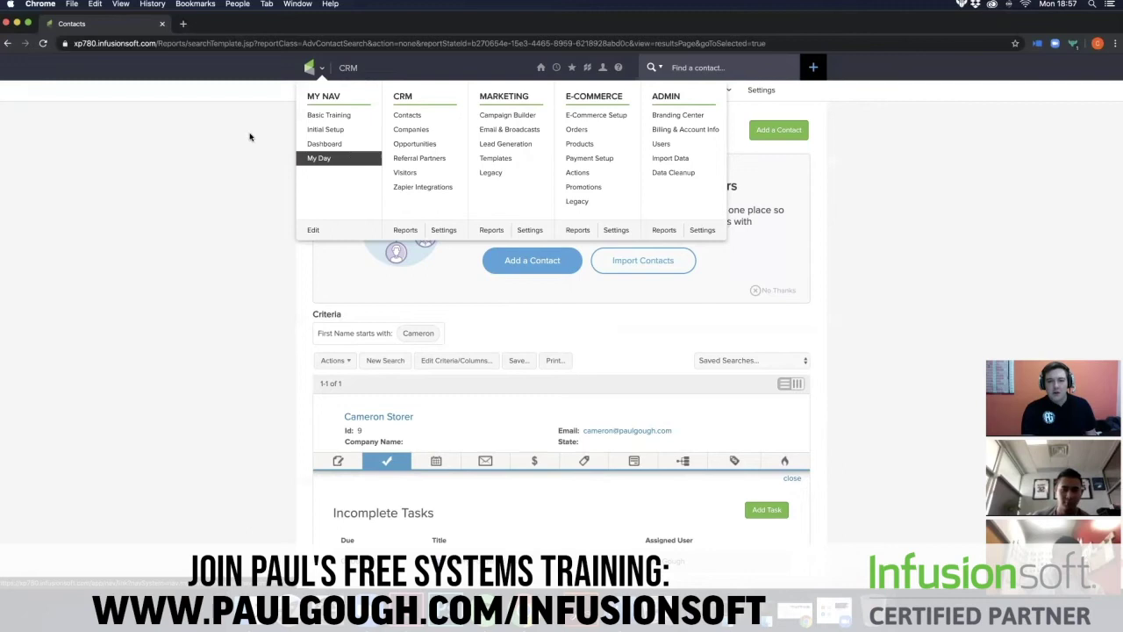
pyautogui.moveTo(543, 68)
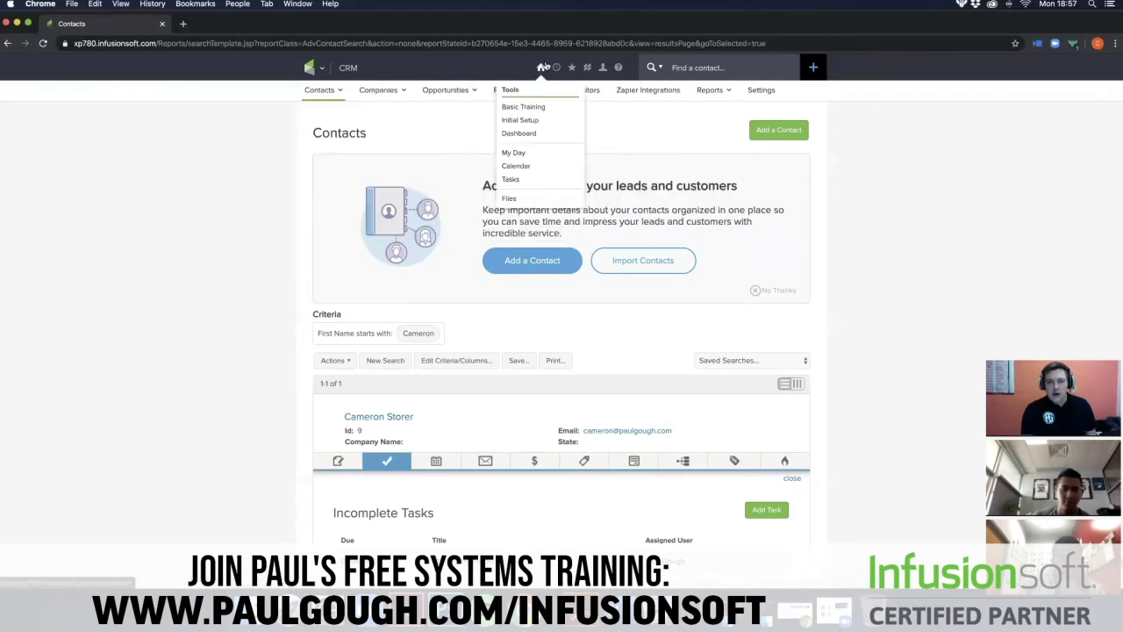
pyautogui.click(542, 154)
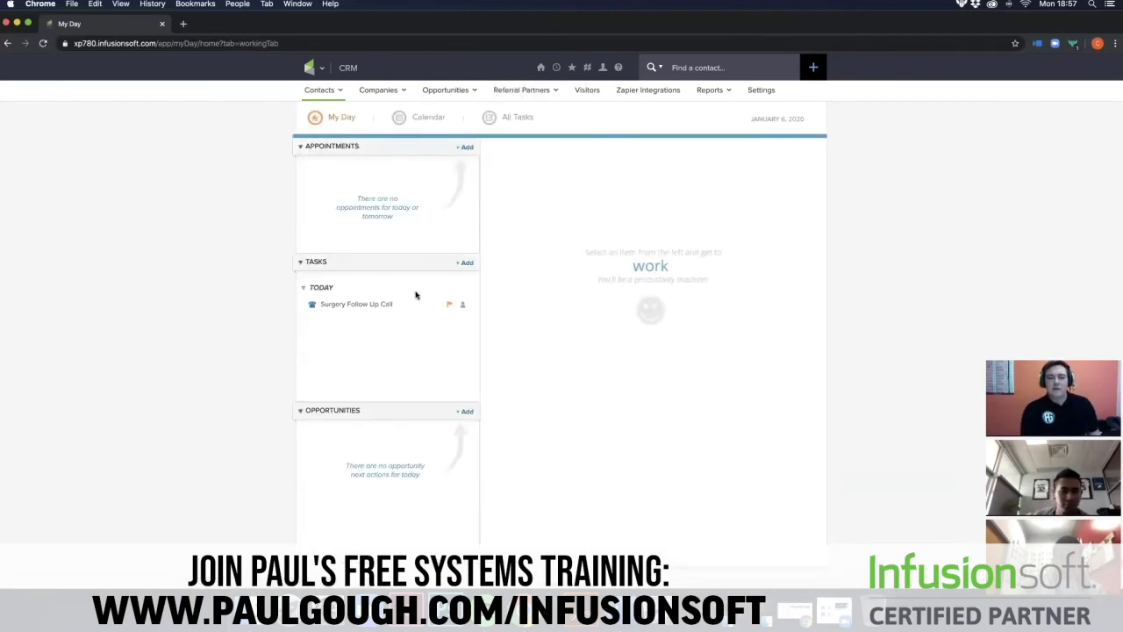
# Check All Tasks and the January 2020 calendar, then tick off Surgery Follow Up Call on My Day.
pyautogui.click(520, 118)
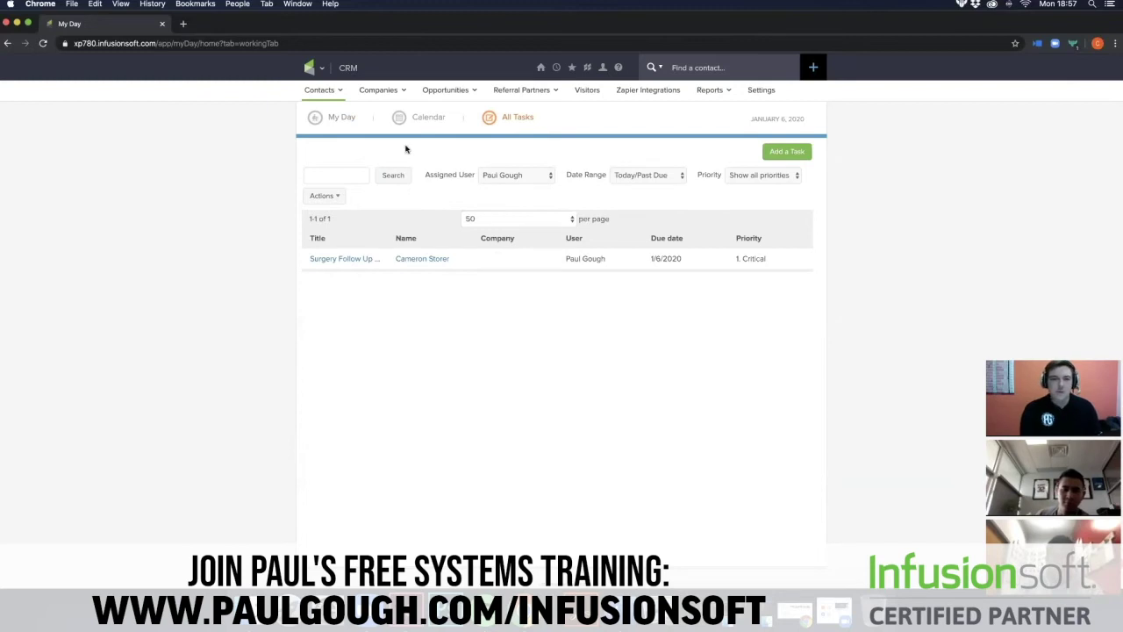
pyautogui.click(417, 120)
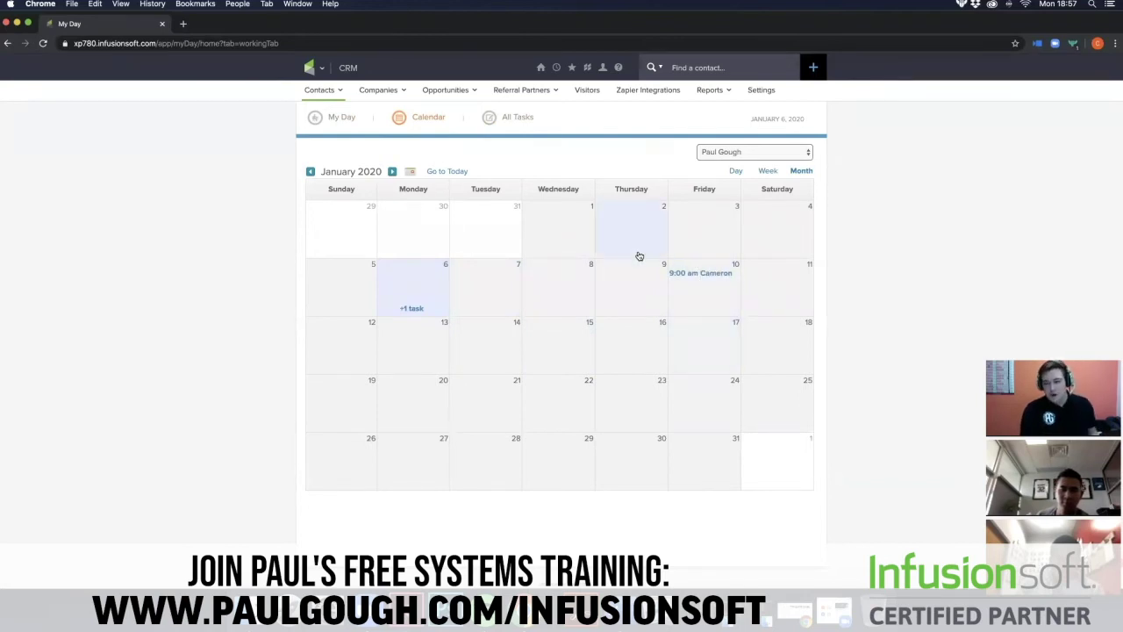
pyautogui.click(341, 120)
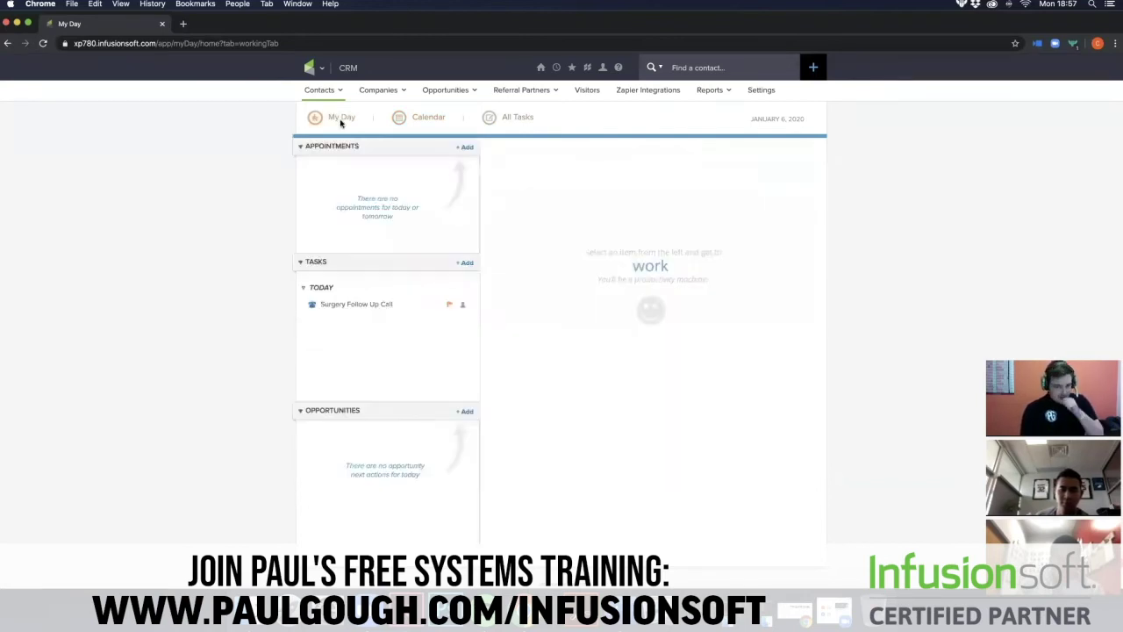
pyautogui.click(312, 305)
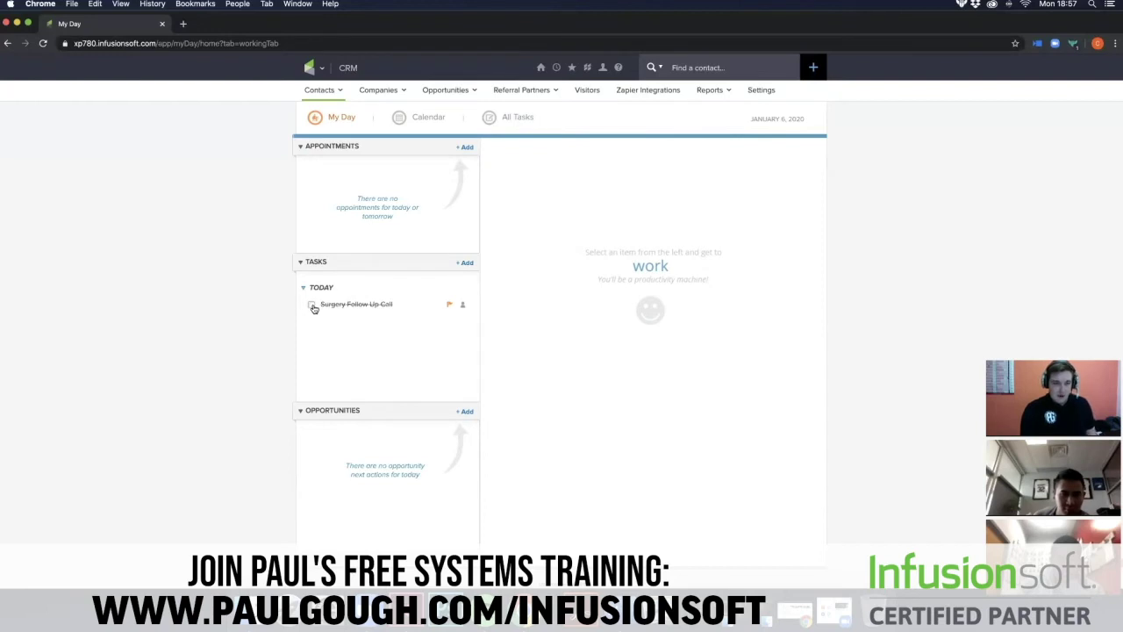
pyautogui.click(687, 68)
# Search for the contact by first name and show its tasks, now listing the call as completed.
pyautogui.write('Cameron')
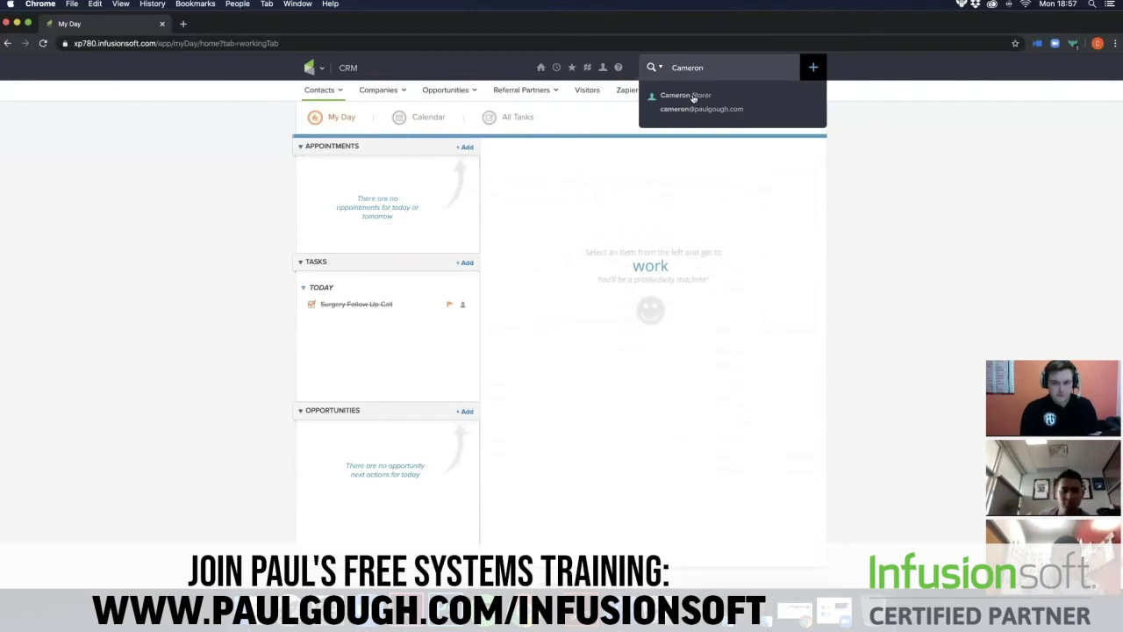
pyautogui.press('Return')
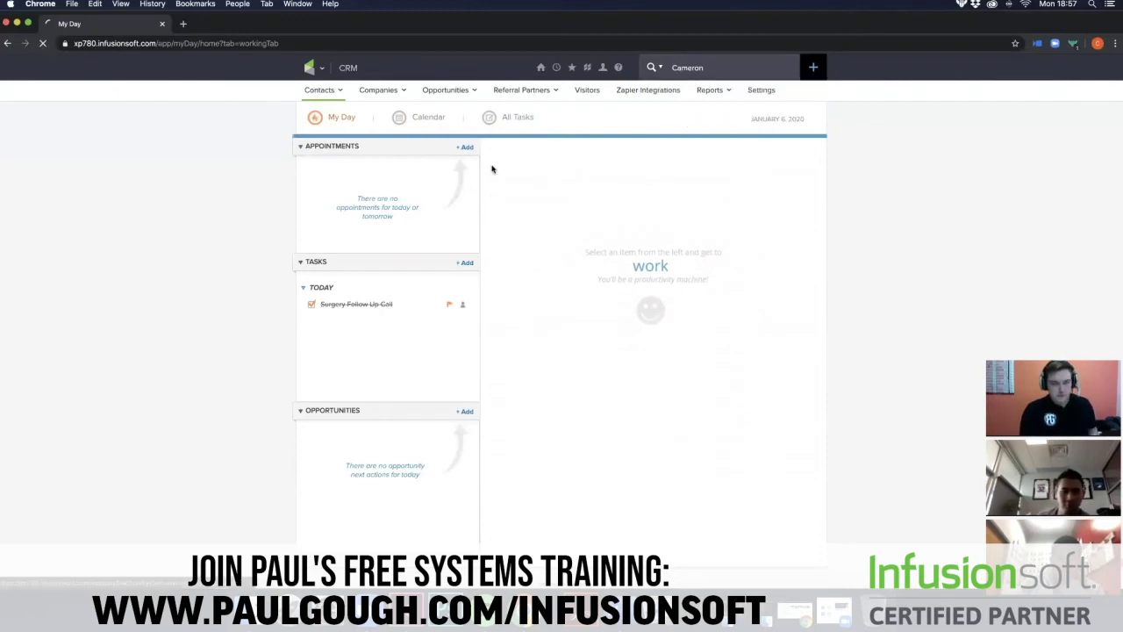
pyautogui.click(387, 259)
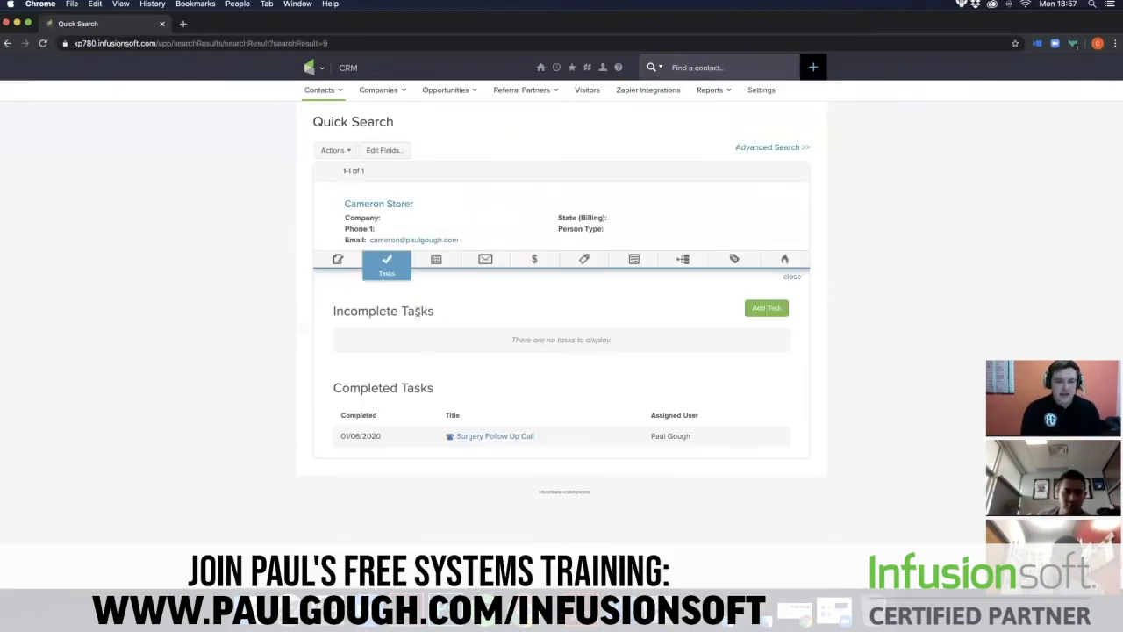